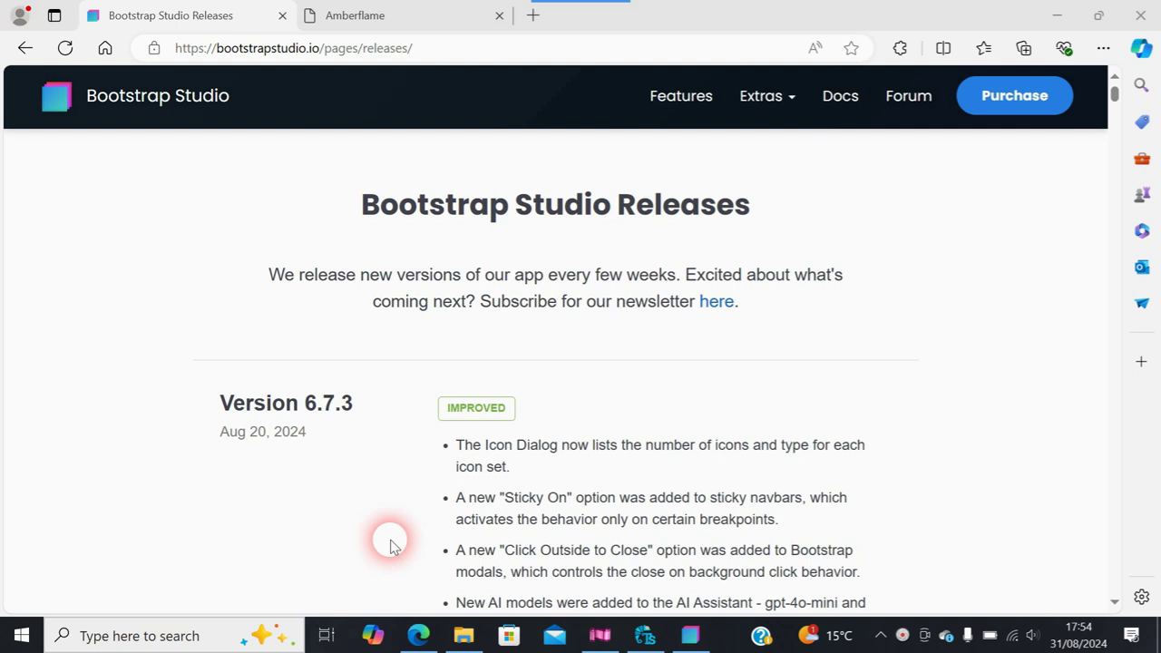
pyautogui.scroll(-1, 313, 539)
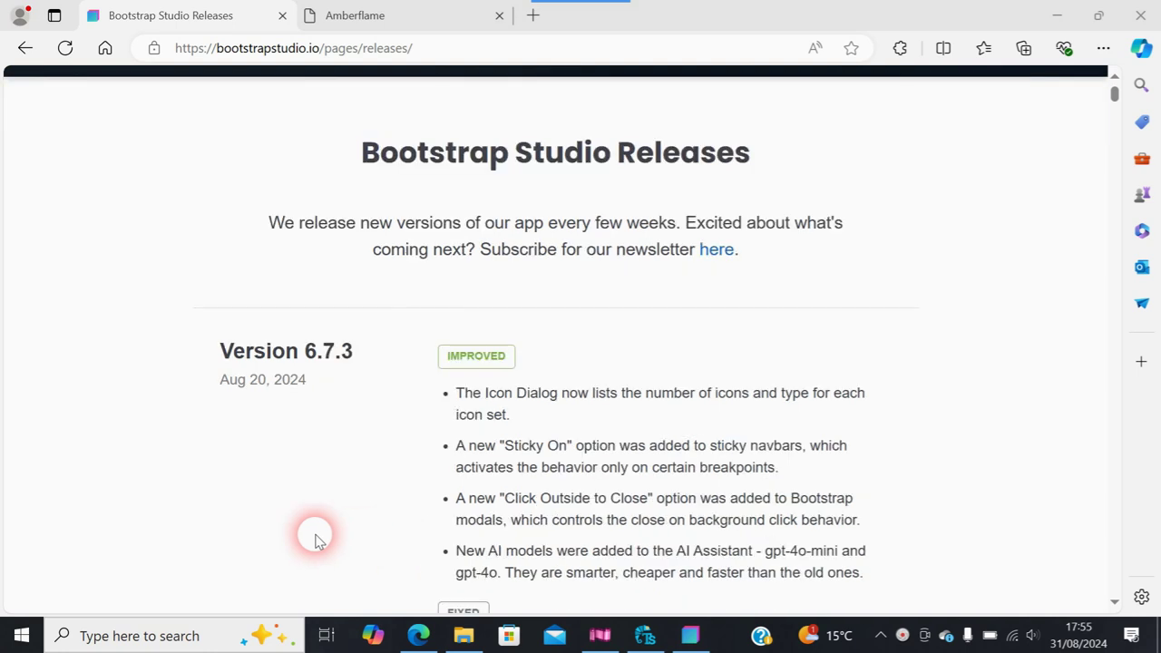
pyautogui.scroll(-1, 315, 539)
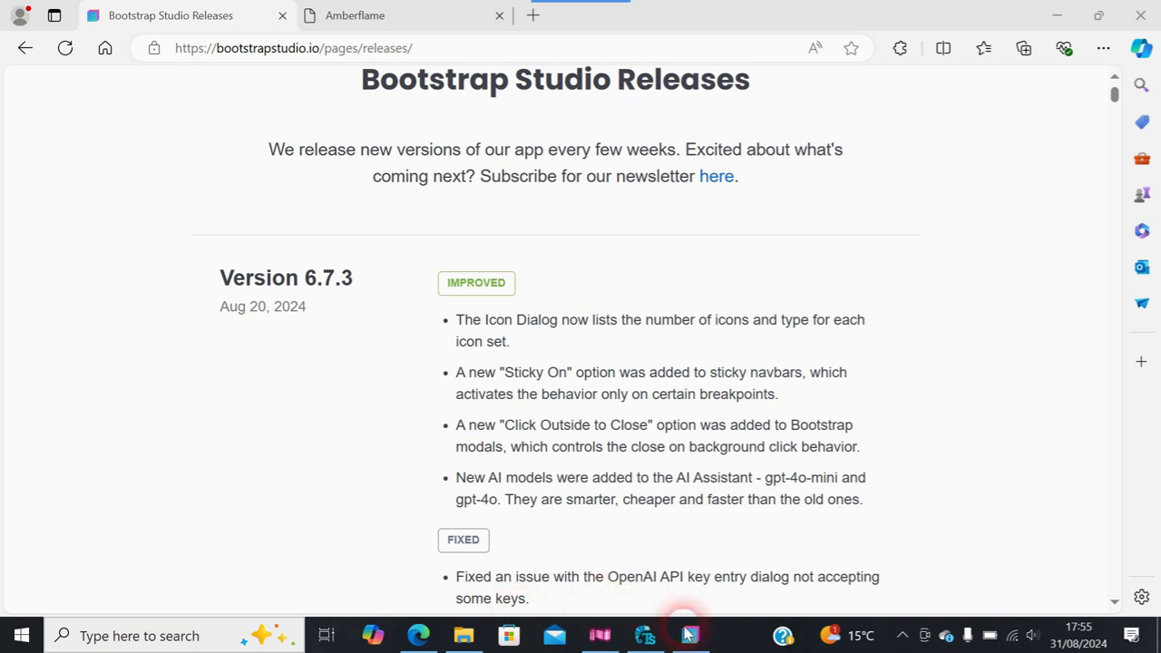
# Bring Bootstrap Studio to the front to reach its New Design dialog with the Blank starter.
pyautogui.click(691, 638)
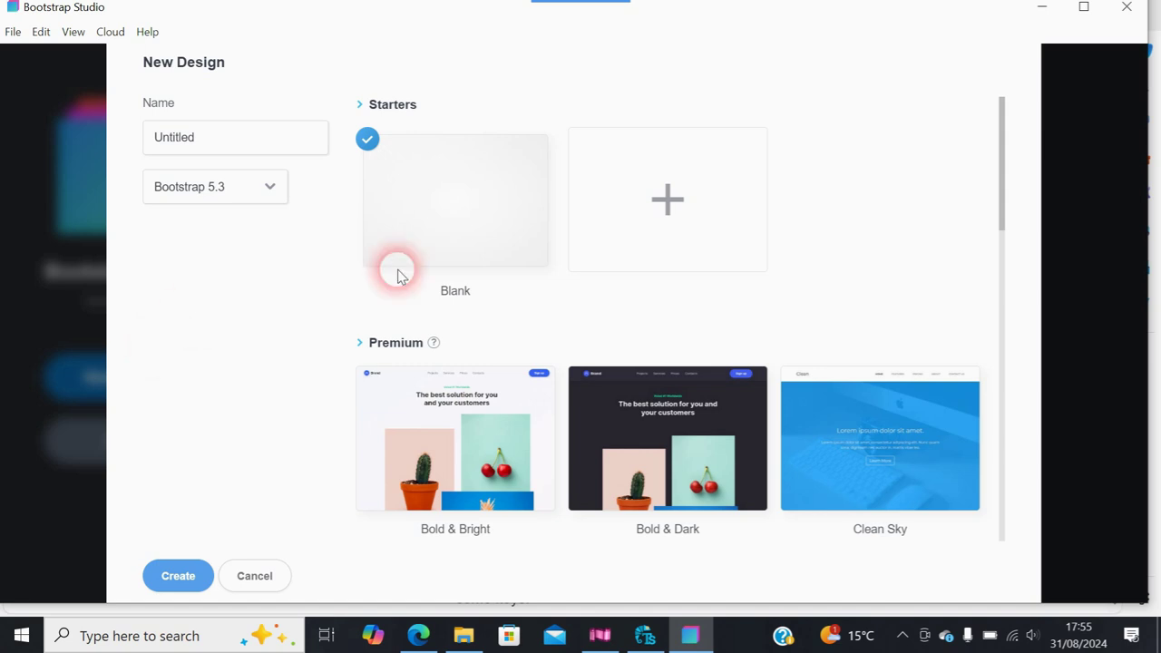
pyautogui.scroll(-1, 504, 341)
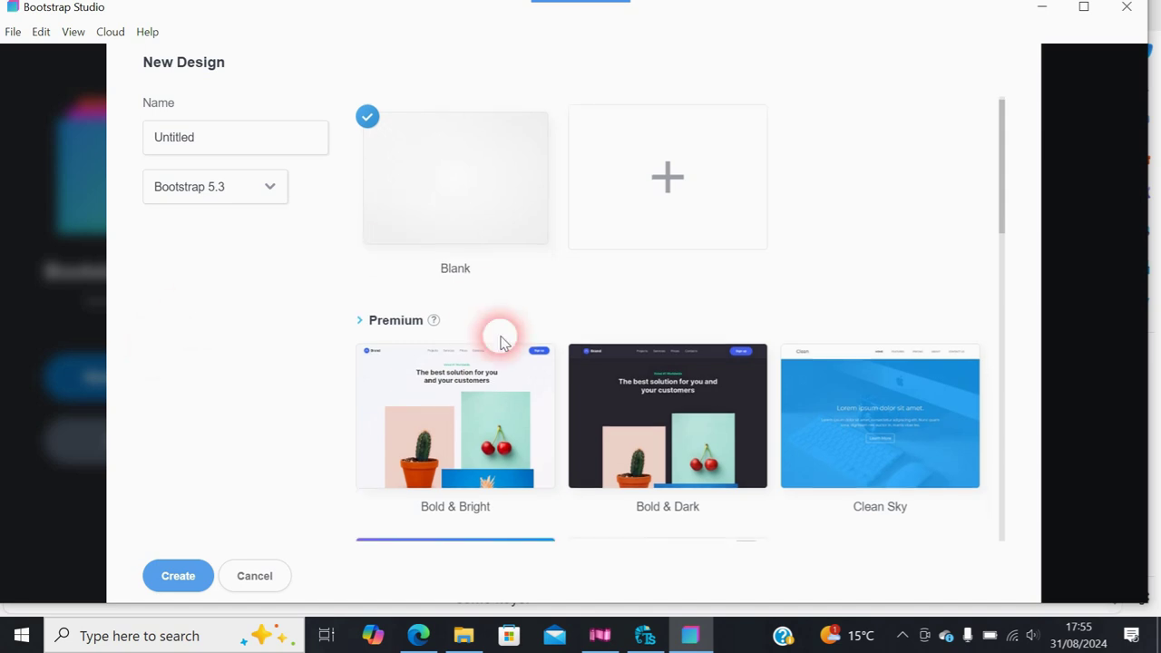
pyautogui.scroll(-1, 503, 341)
pyautogui.scroll(-1, 504, 341)
pyautogui.scroll(-2, 503, 341)
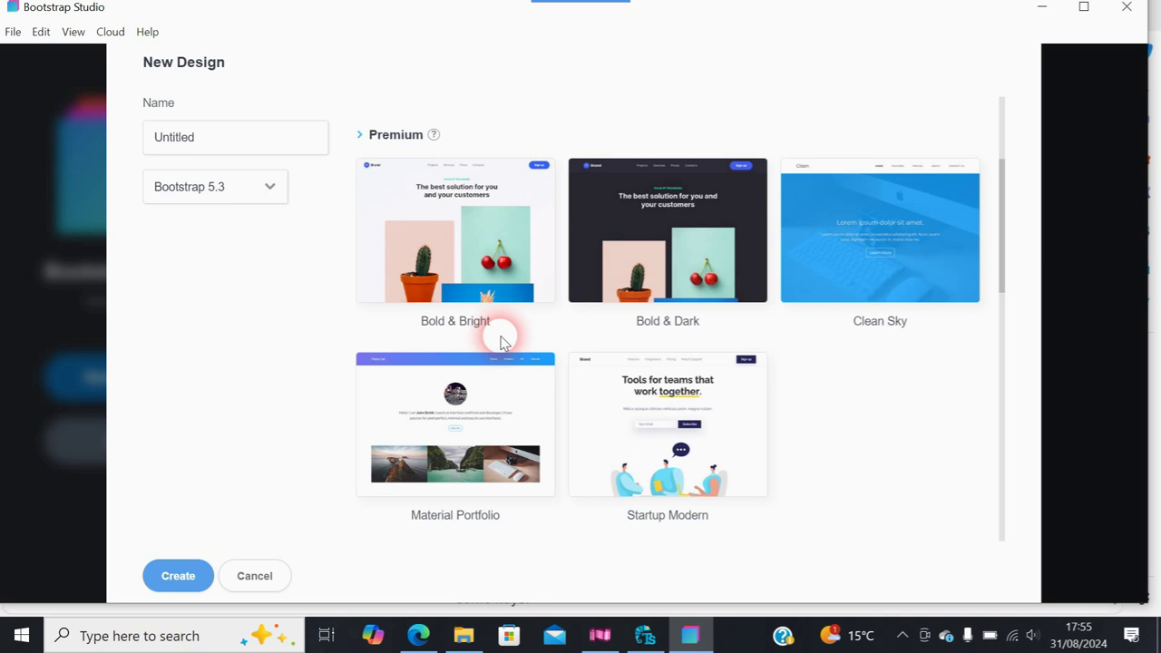